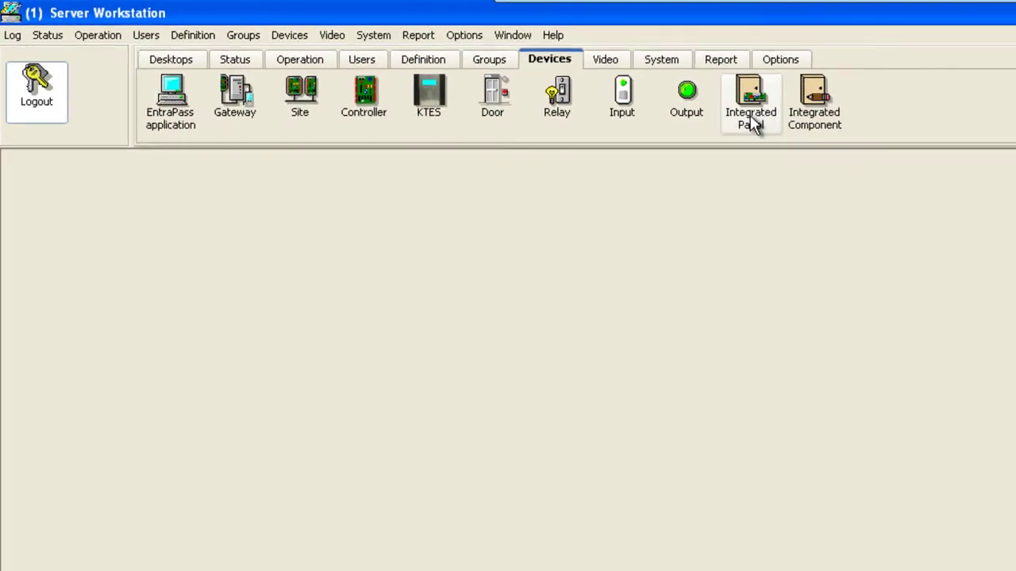
Step: Create a new integrated panel named 'DSC panel' under 01 - Corporate Gateway
click(832, 116)
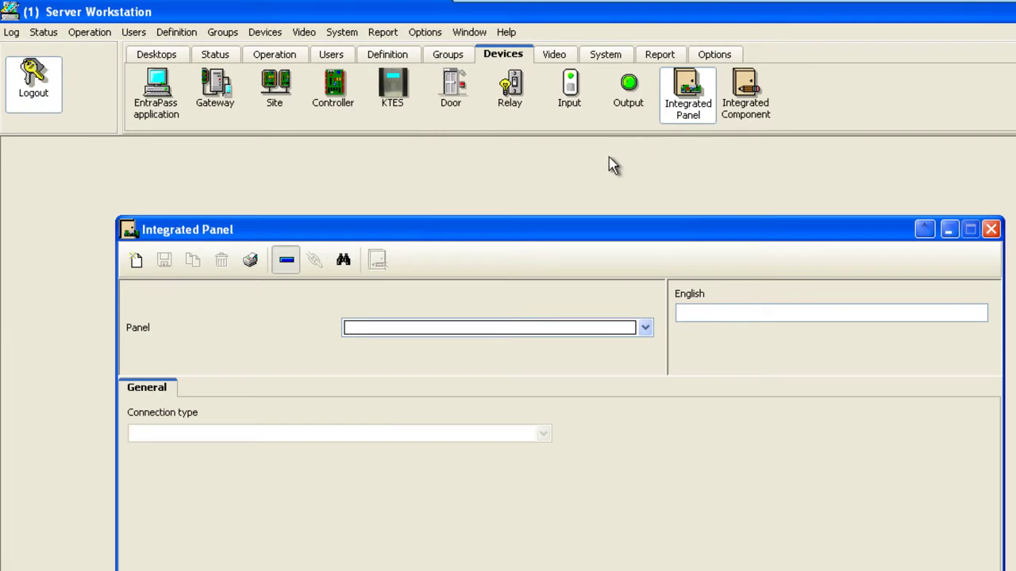
click(287, 261)
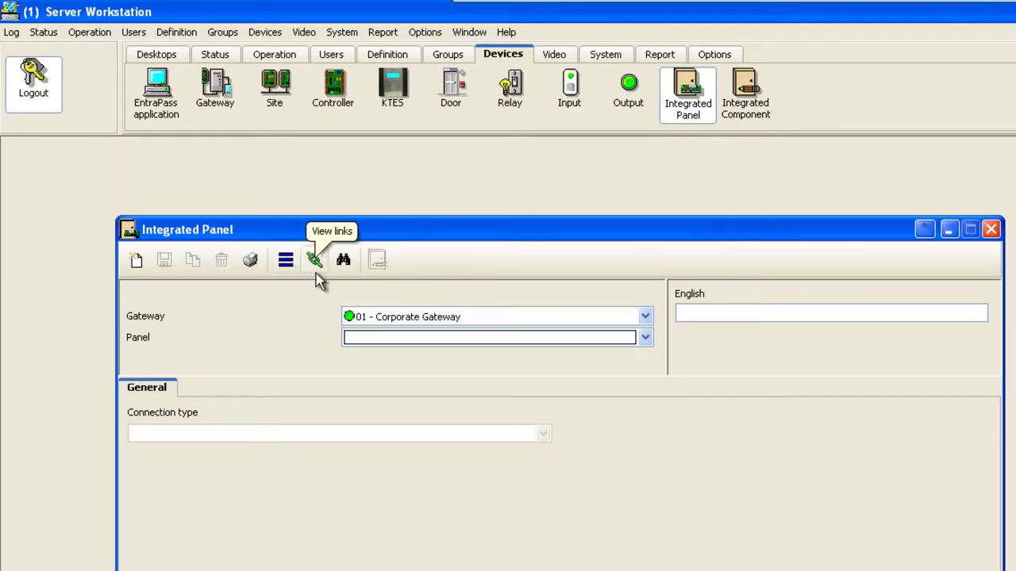
click(384, 318)
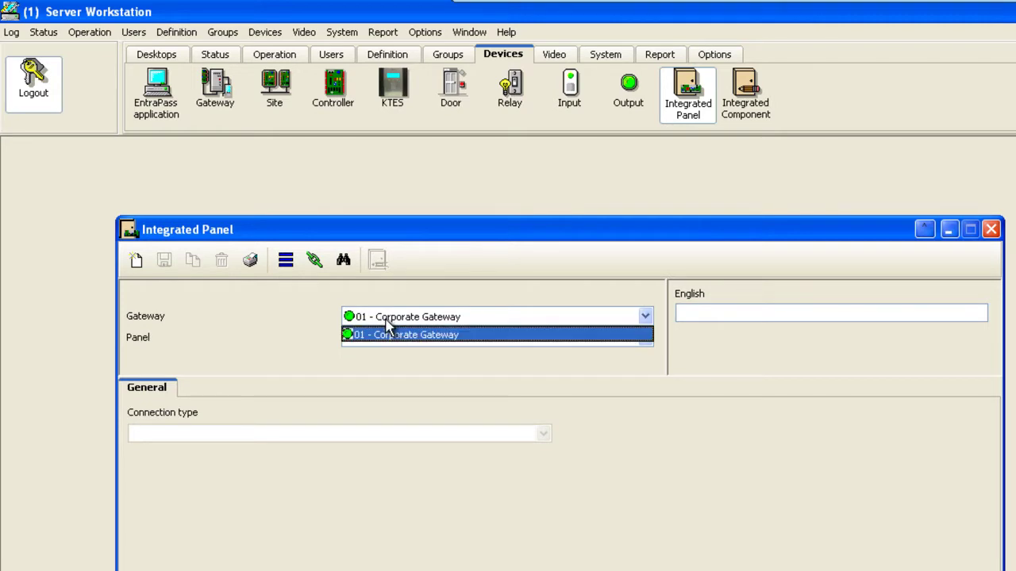
click(420, 337)
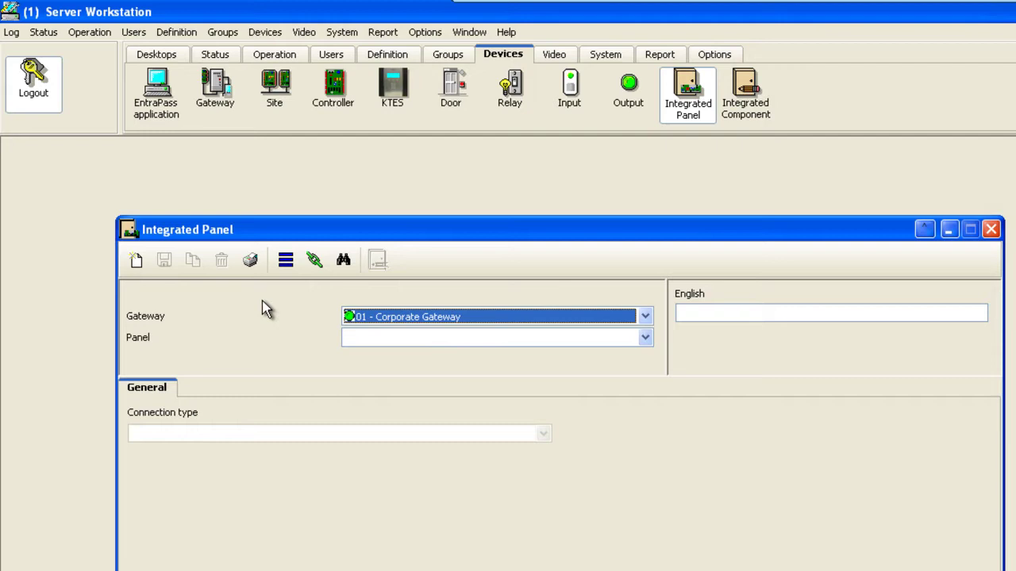
click(136, 260)
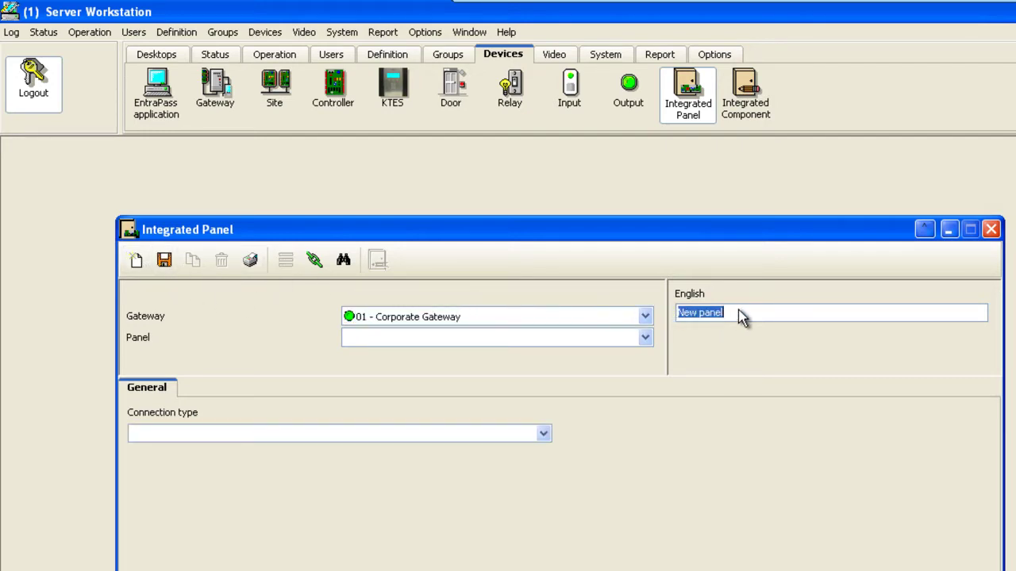
text(DSC panel)
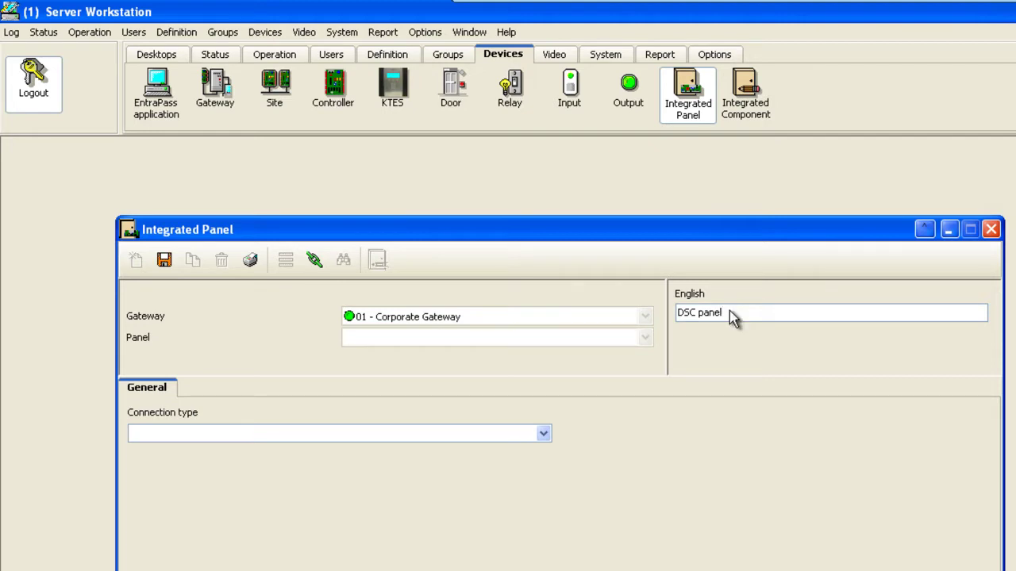
click(544, 435)
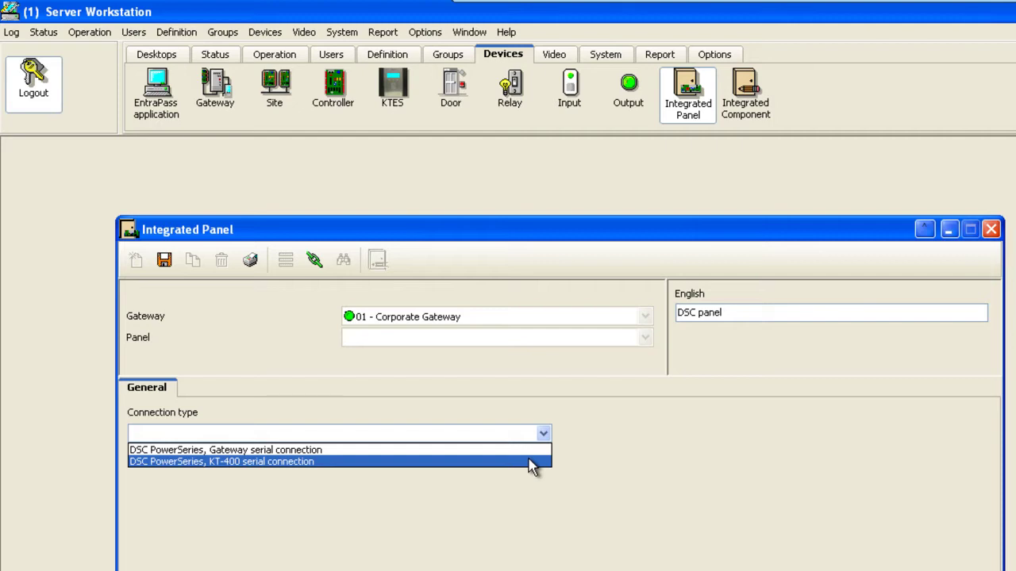
Step: Give the DSC panel a KT-400 serial connection, model PC1832, through the GlobeCo KT-400 Controller
click(531, 465)
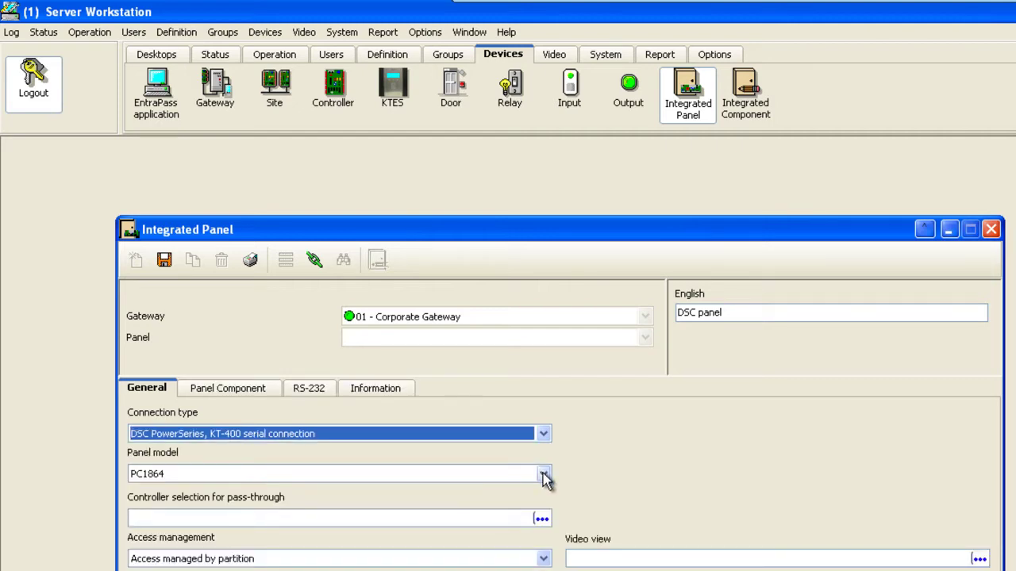
click(544, 474)
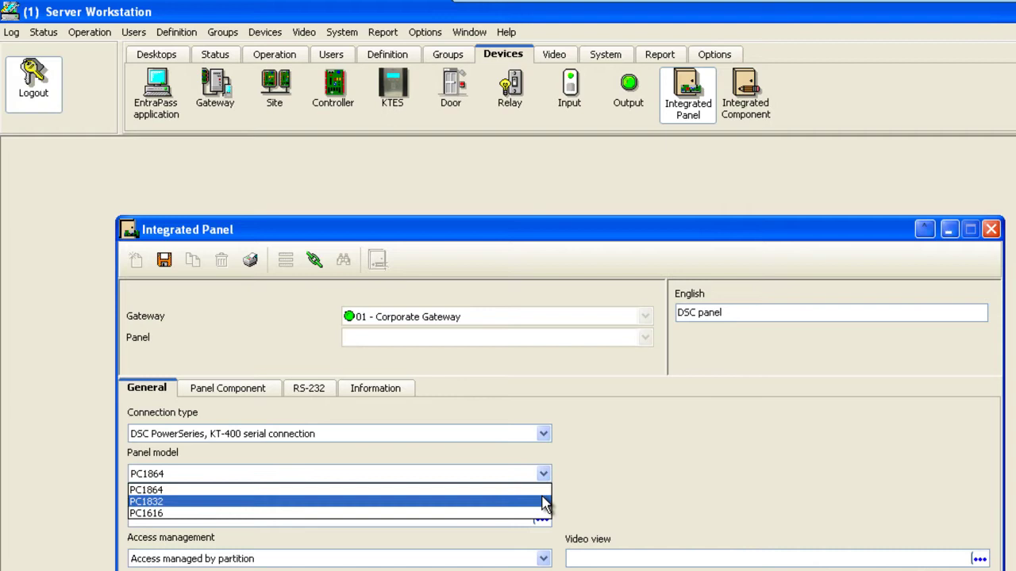
click(544, 503)
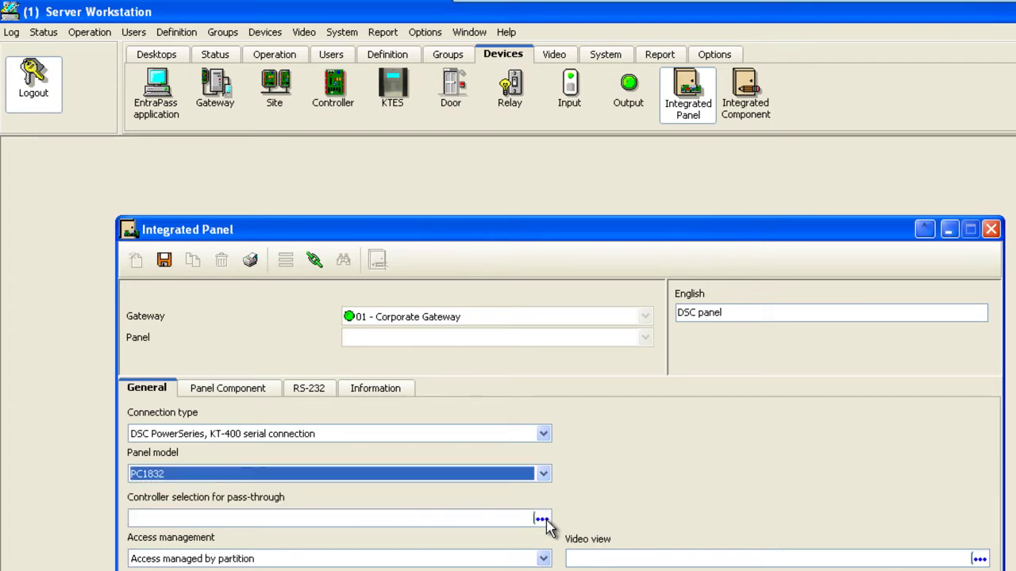
click(543, 520)
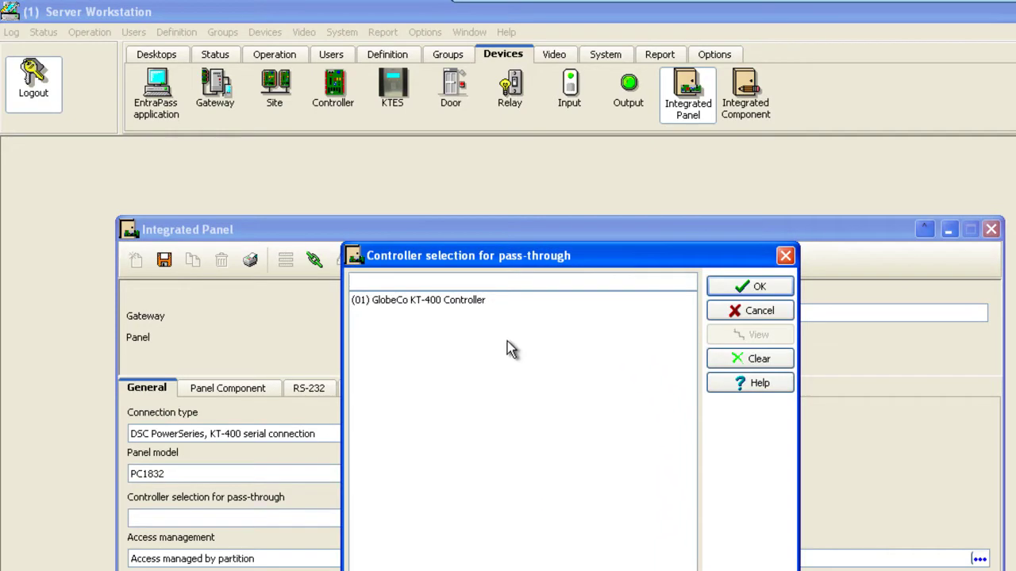
click(481, 303)
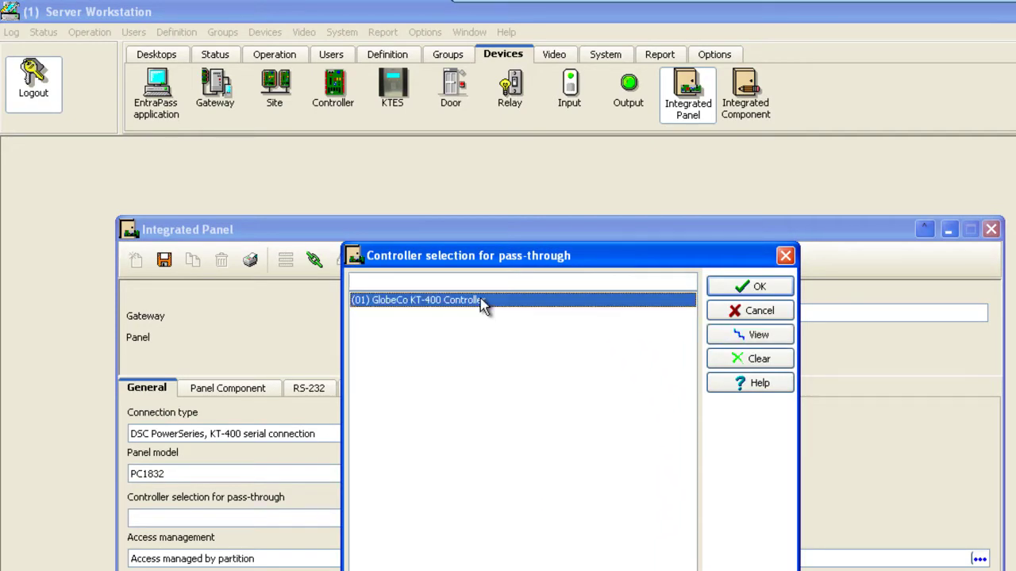
click(742, 287)
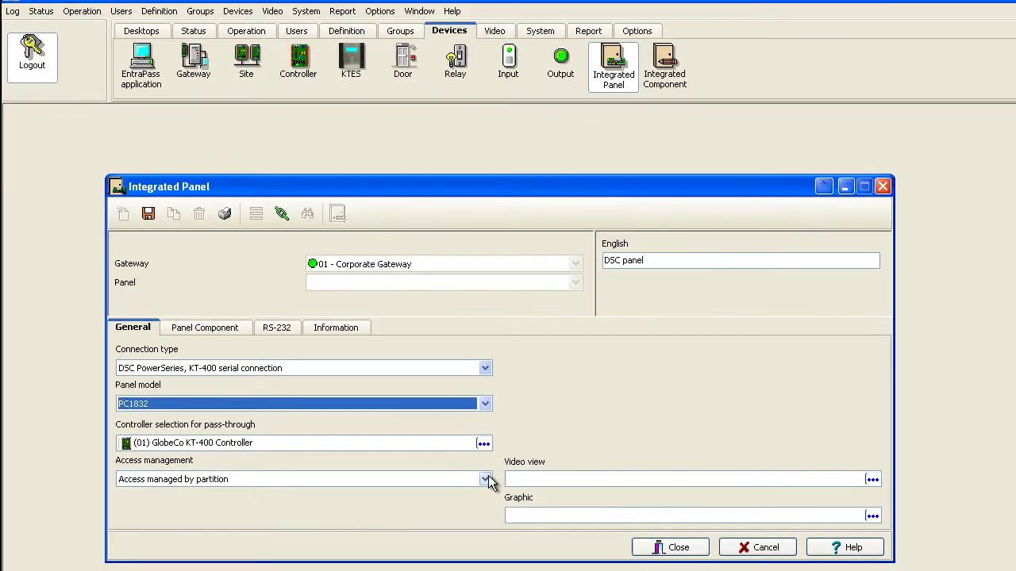
click(514, 519)
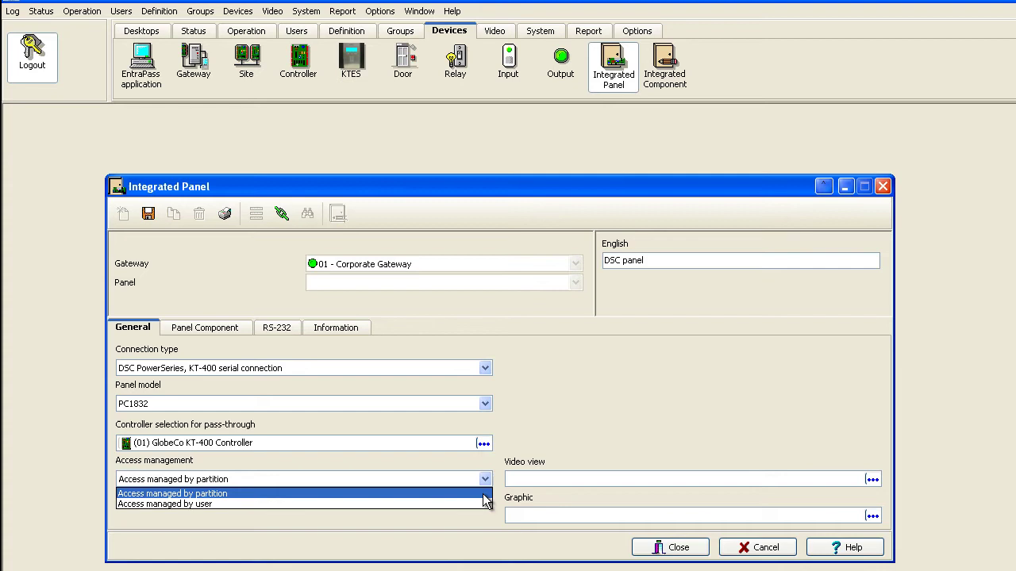
Step: Keep access managed by partition and set 19 zones, 2 partitions and 12 users
click(483, 494)
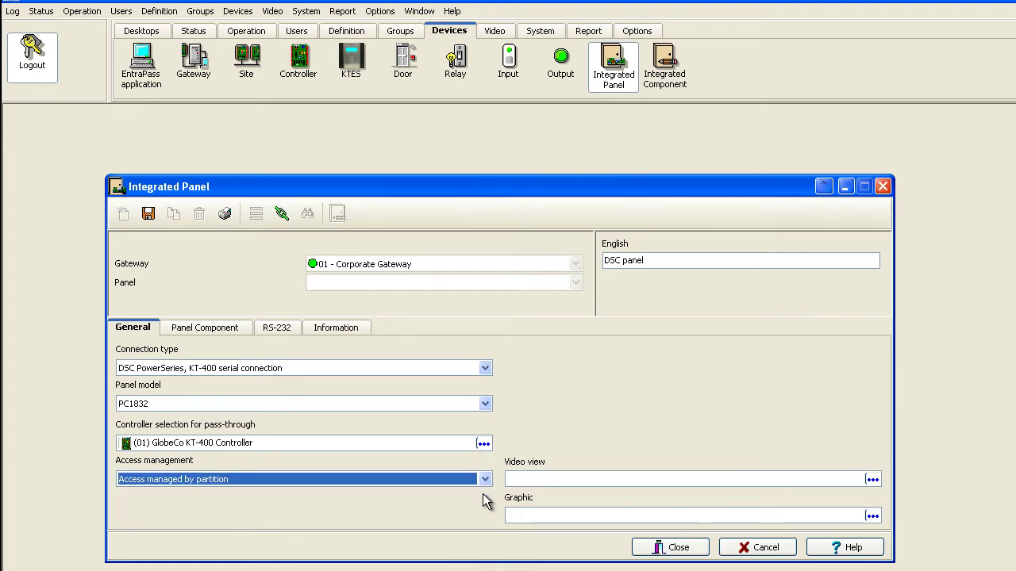
click(236, 332)
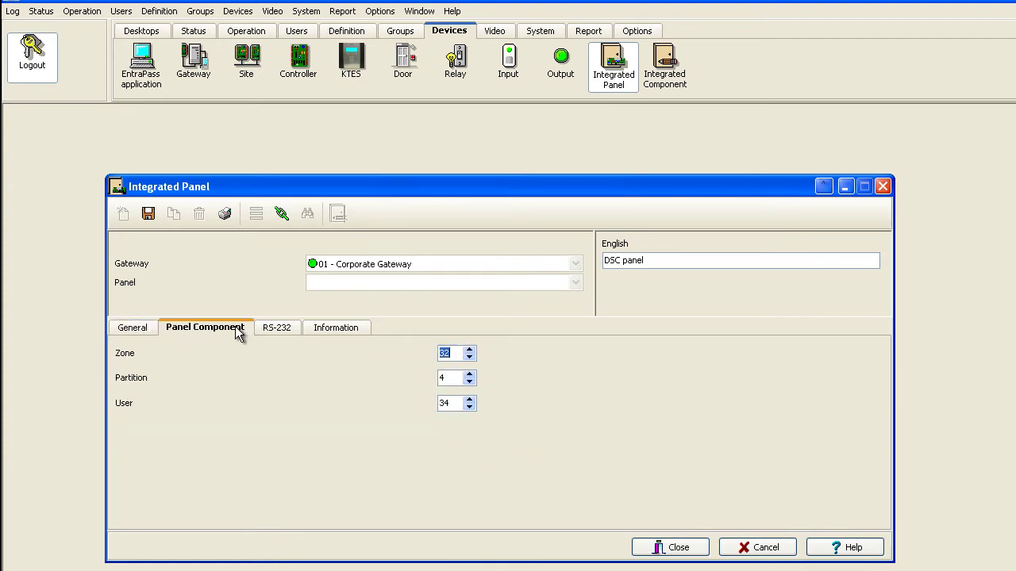
text(1)
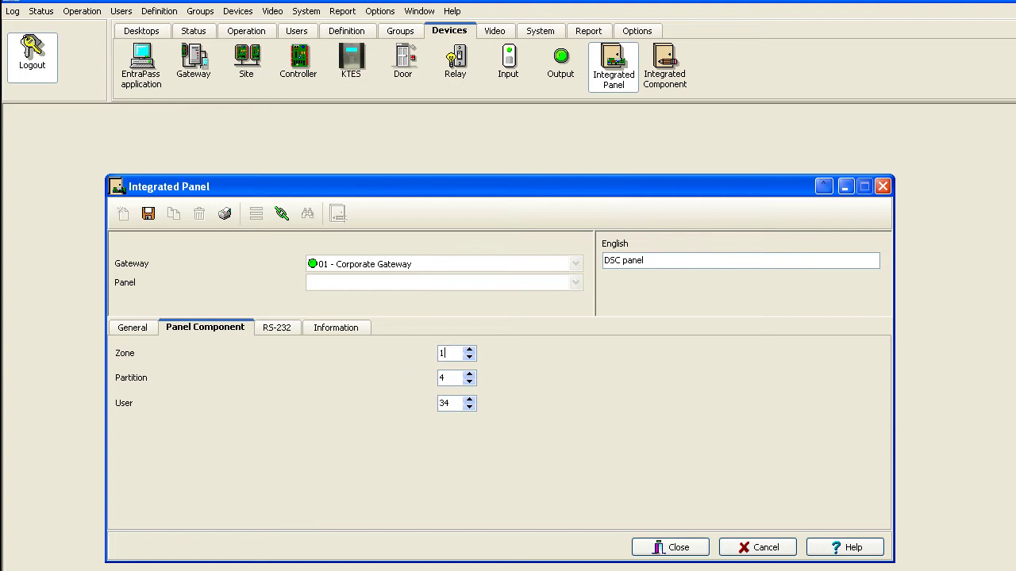
text(9)
key(Tab)
text(2)
key(Tab)
text(12)
Step: Replace the panel's master access code and save the DSC panel record
click(350, 332)
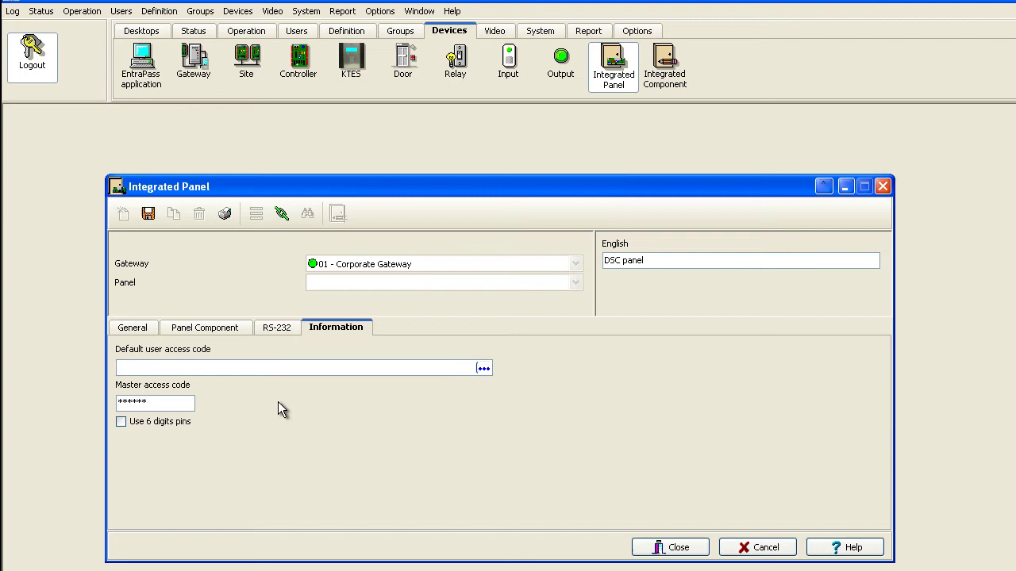
drag(170, 407, 105, 406)
text(4)
click(147, 214)
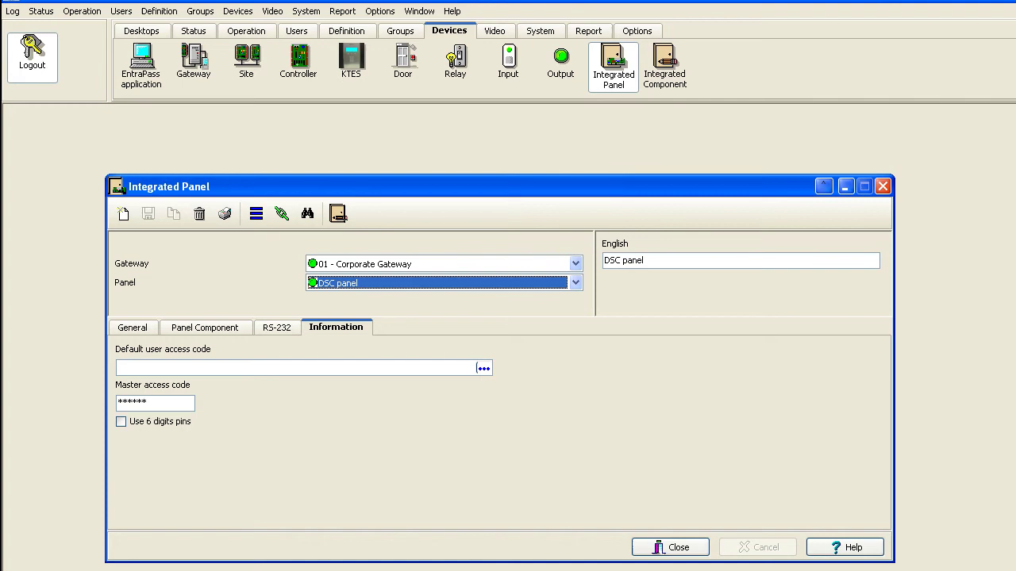
click(246, 30)
Step: List the DSC panel's live components and bring up the '(01) Virtual keypad - DSC panel' options
click(561, 76)
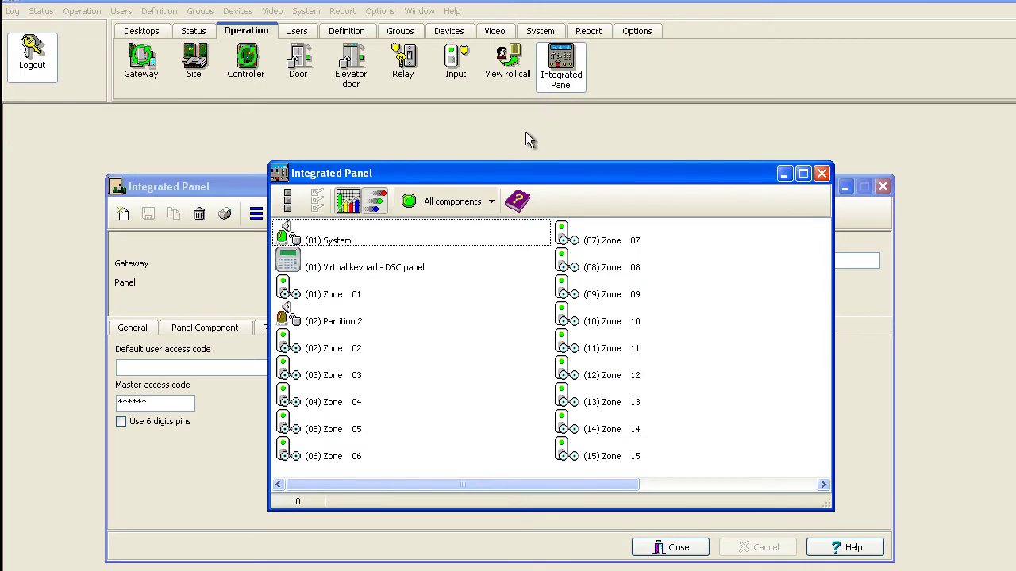
click(385, 270)
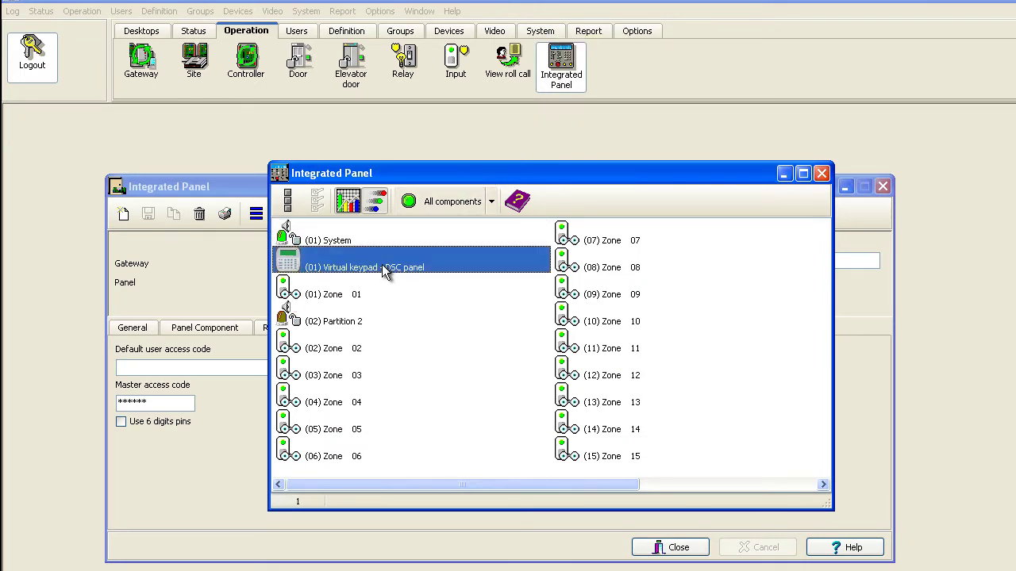
click(377, 242)
right_click(377, 242)
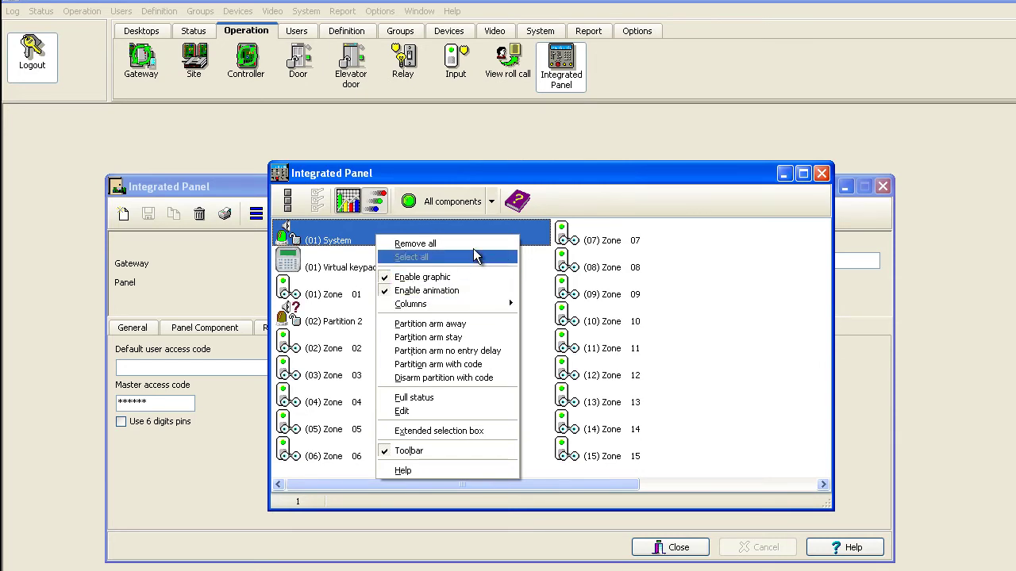
click(538, 179)
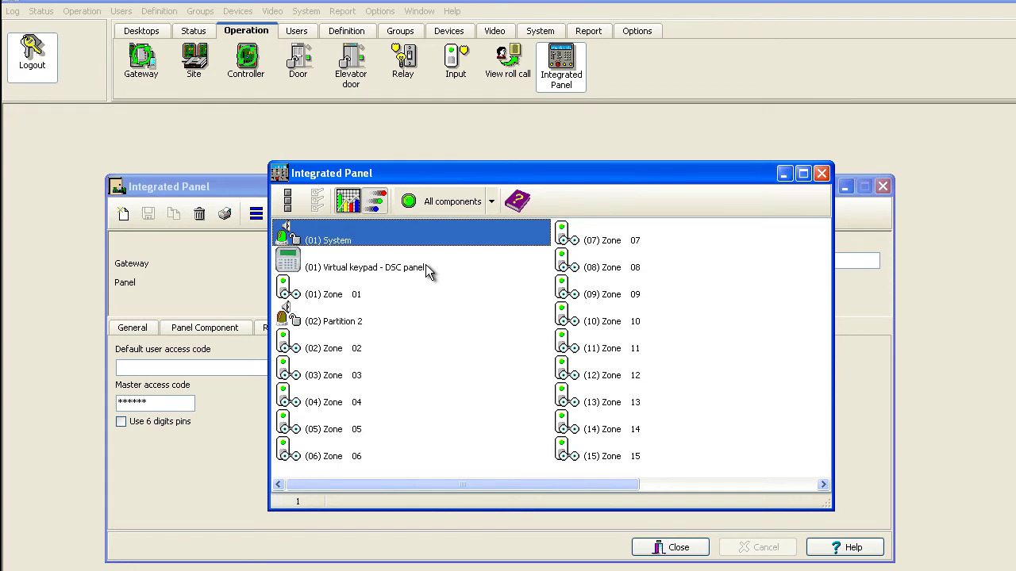
click(426, 271)
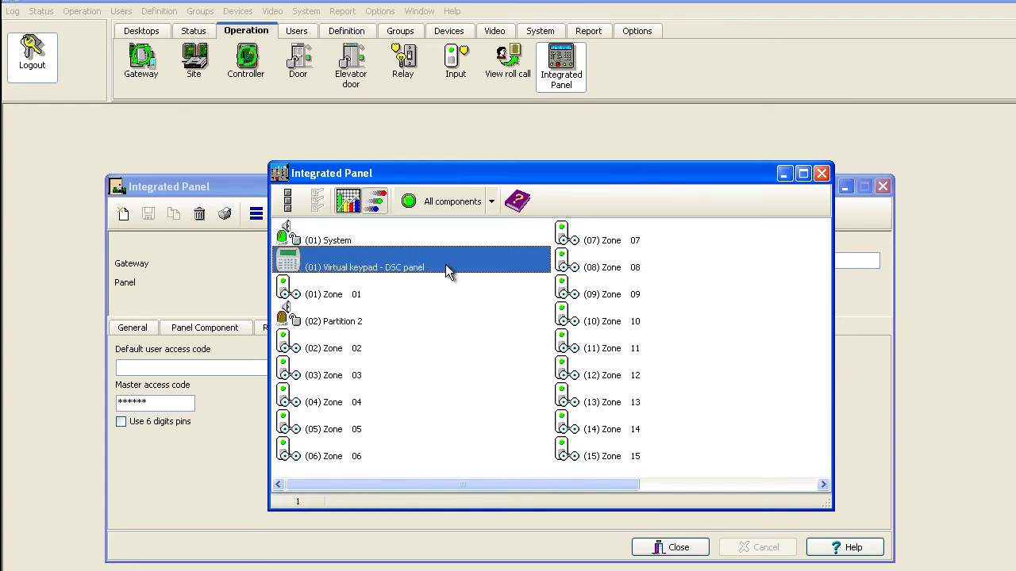
right_click(446, 271)
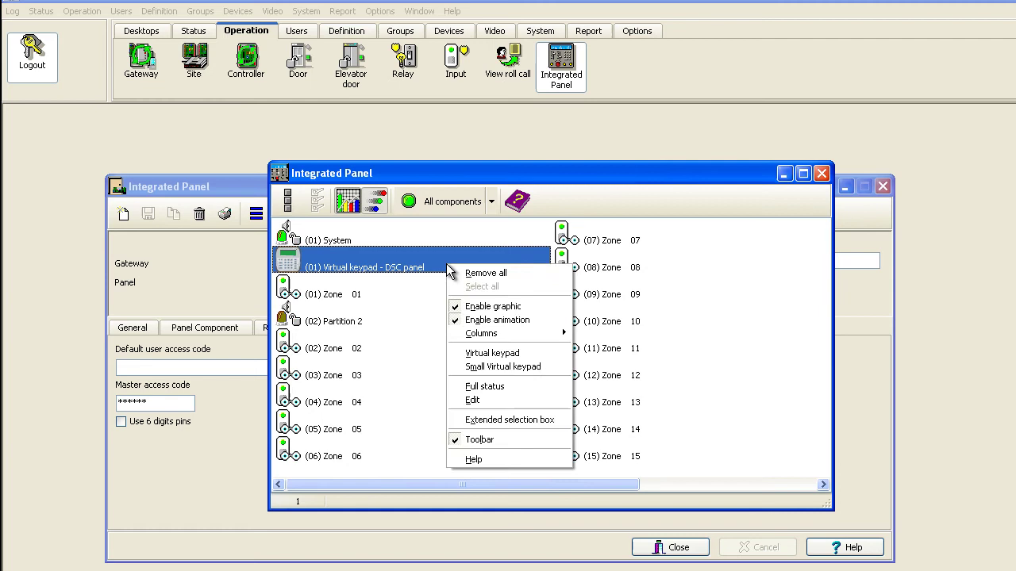
Step: Arm the DSC panel in Away mode from the virtual keypad, then close the keypad and component list
click(493, 354)
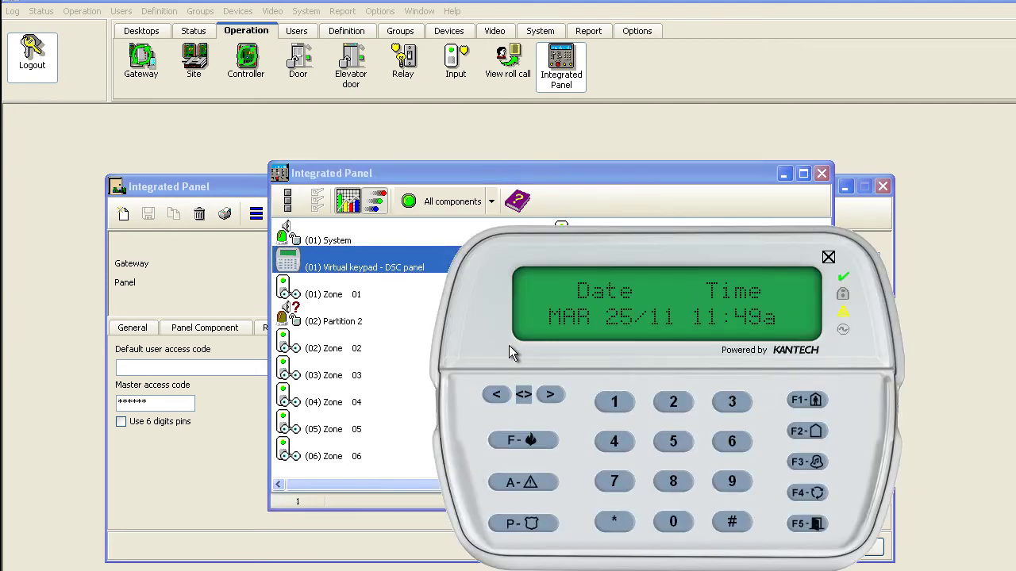
click(613, 402)
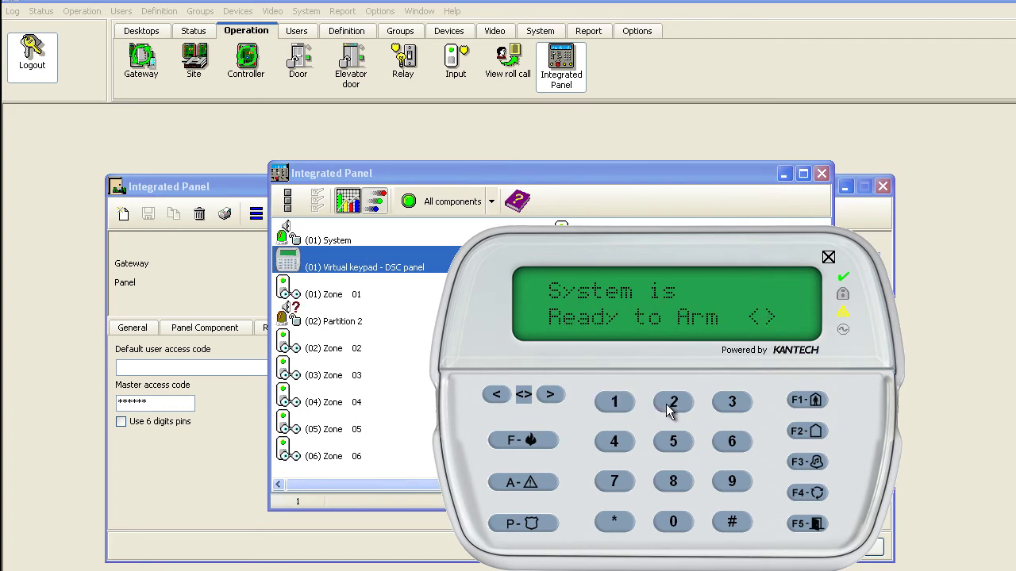
click(612, 445)
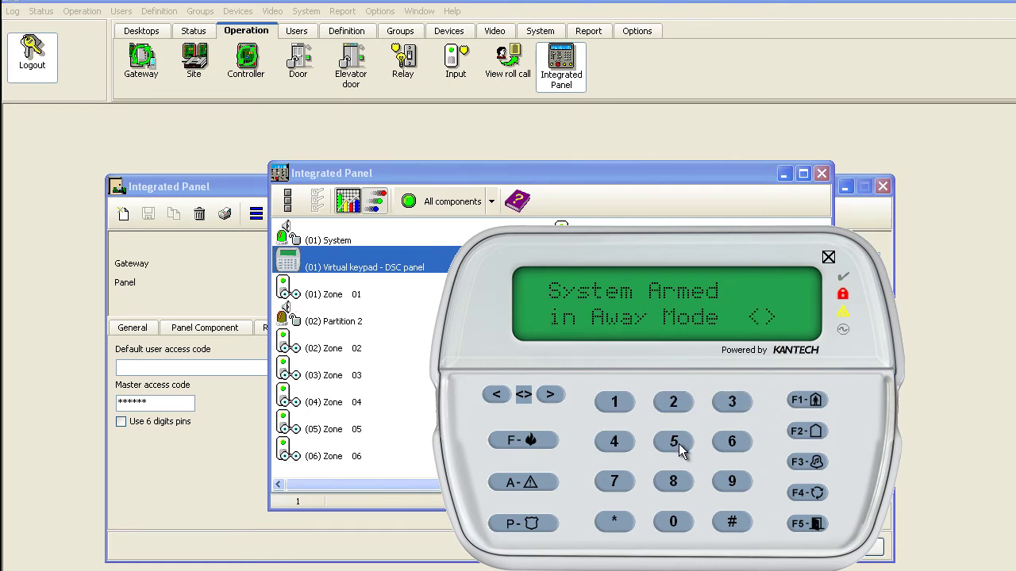
click(827, 258)
click(820, 173)
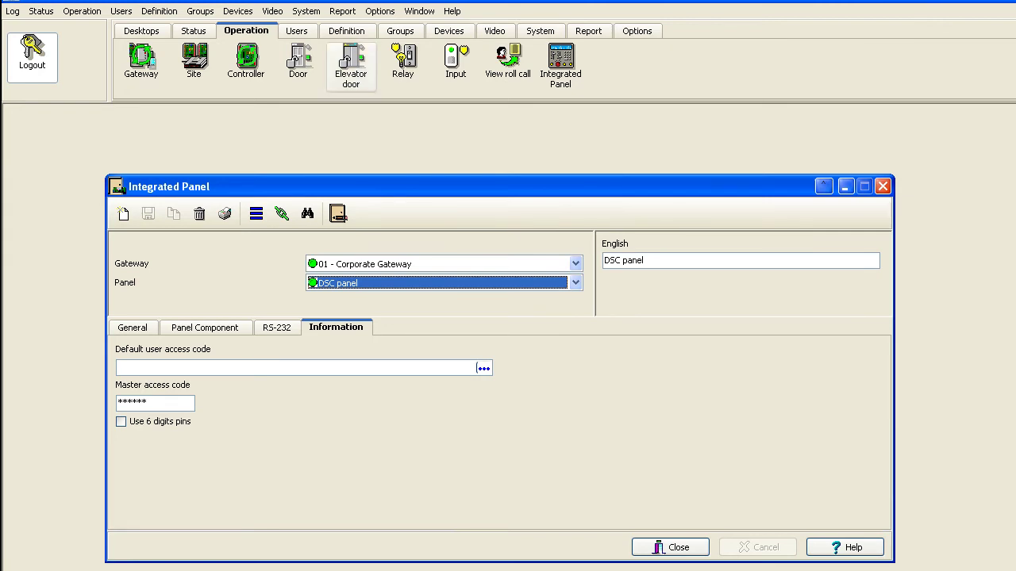
Step: Load the Floor 1 graphic in the Definition graphic settings
click(353, 37)
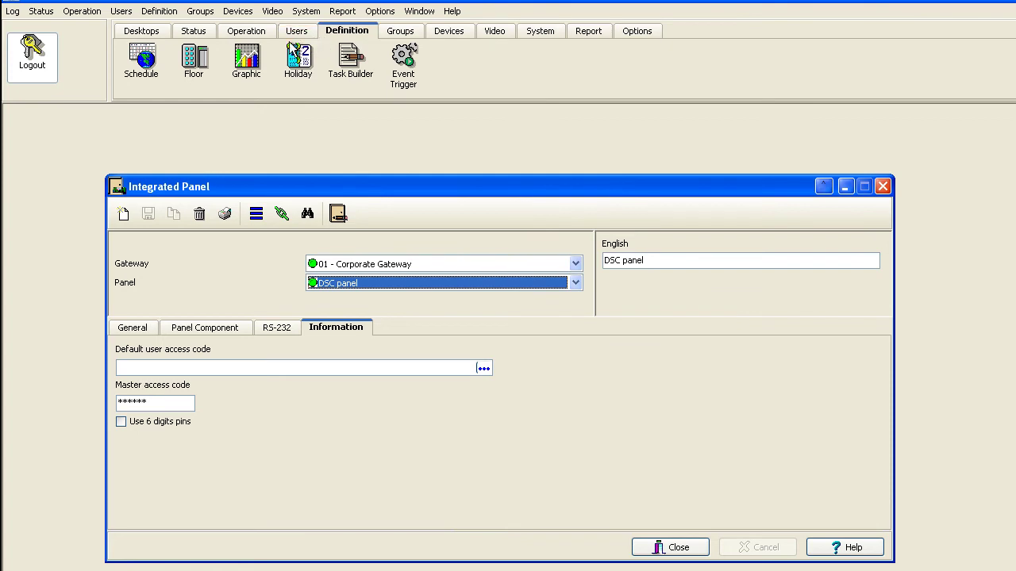
click(252, 73)
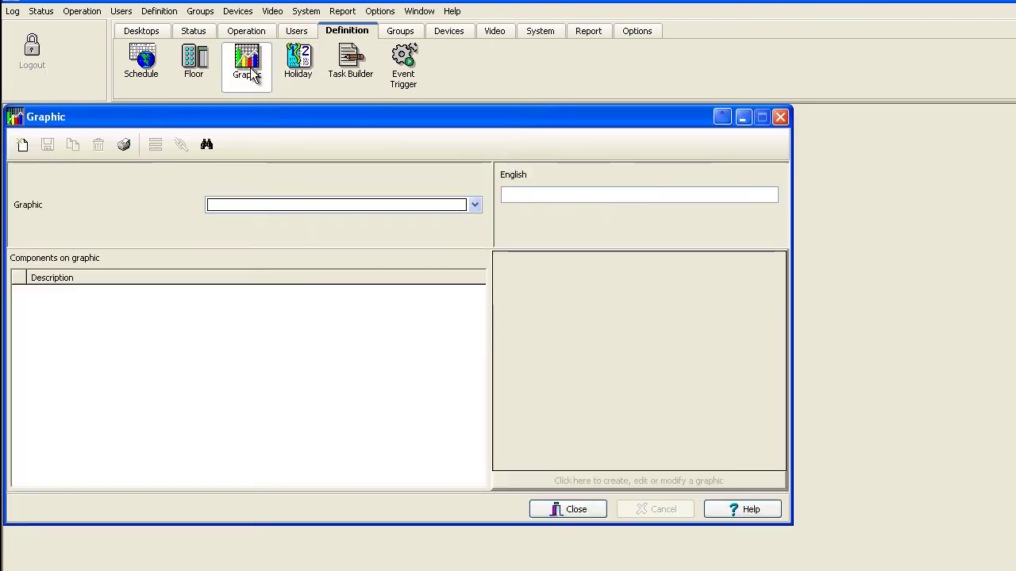
click(224, 204)
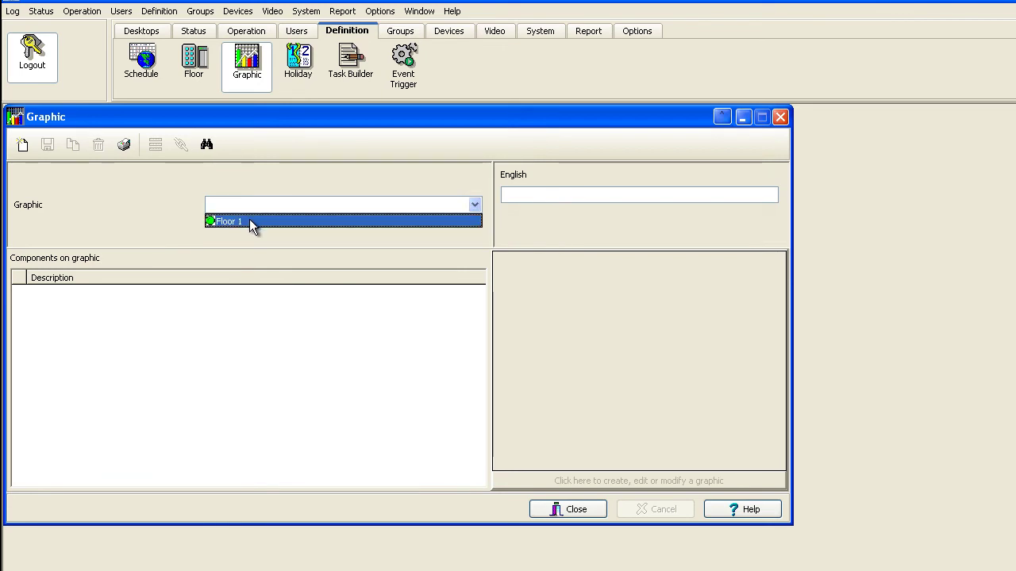
click(249, 221)
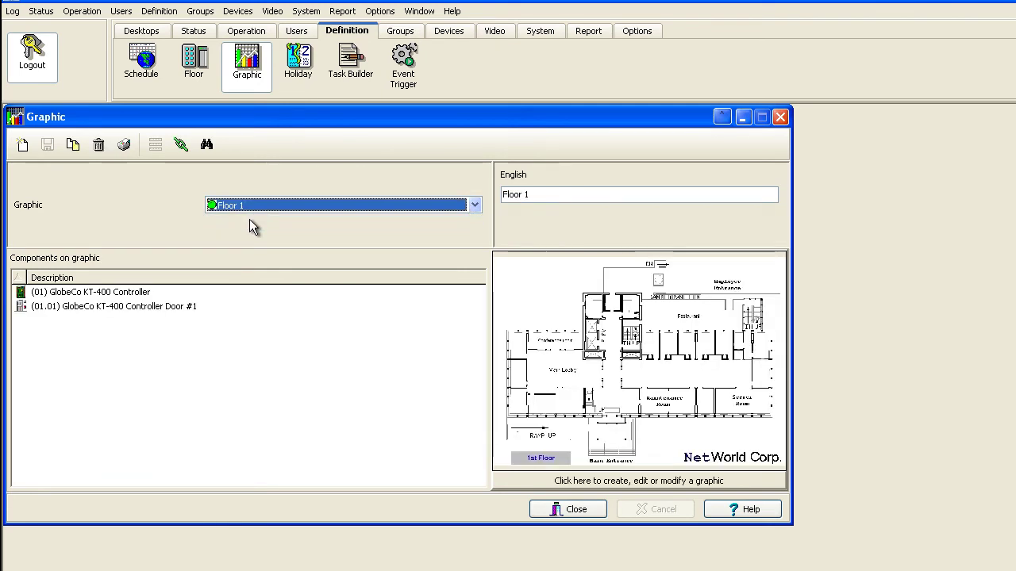
Step: Place the DSC panel's virtual keypad icon near the Maintenance Room, with double-click opening the keypad
click(582, 482)
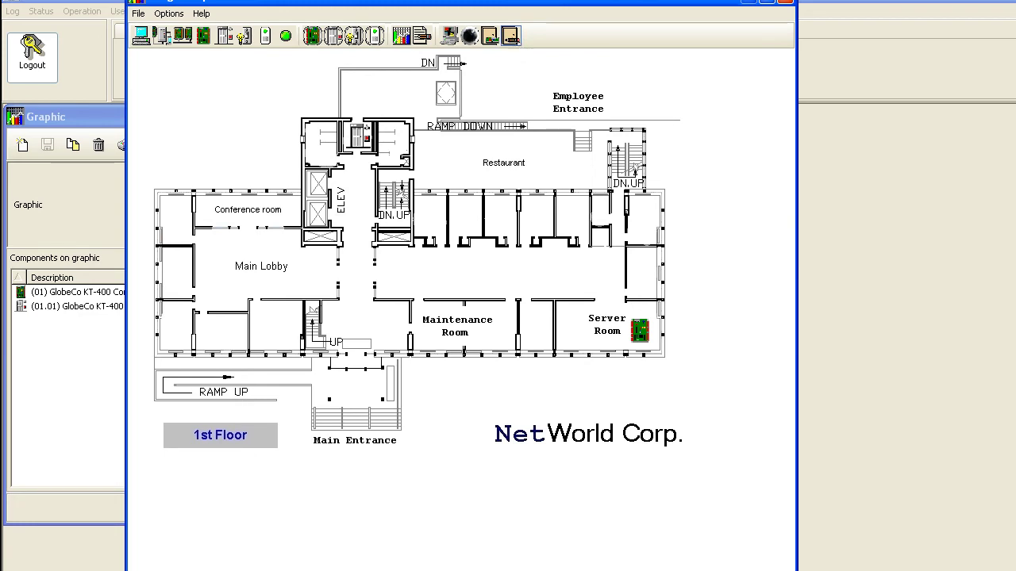
right_click(506, 286)
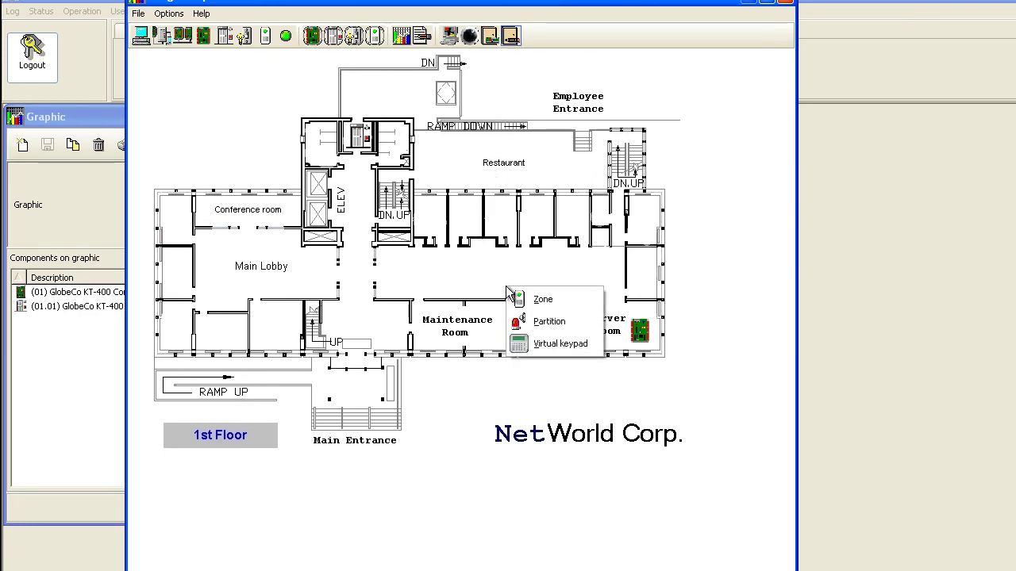
click(558, 345)
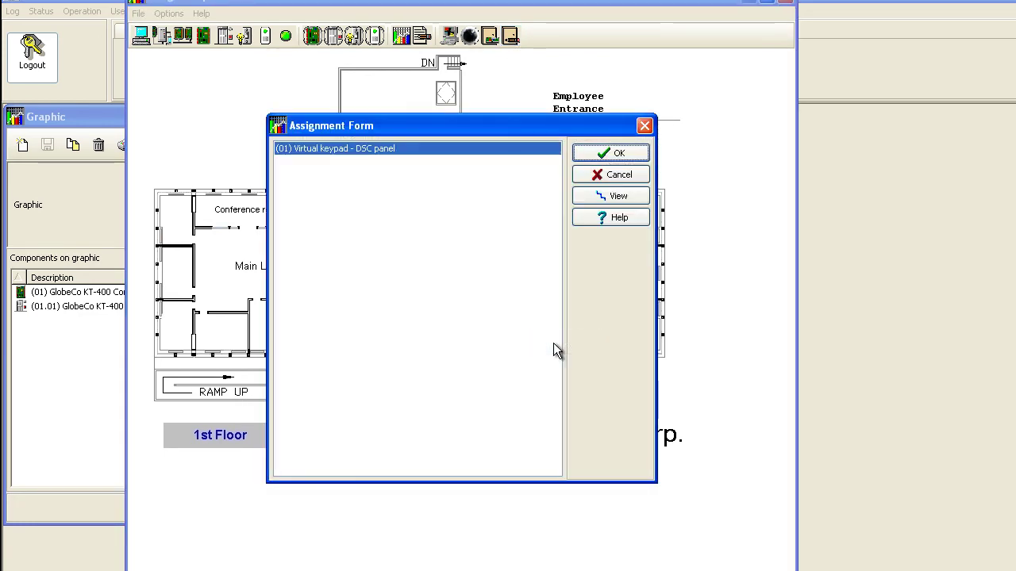
click(604, 156)
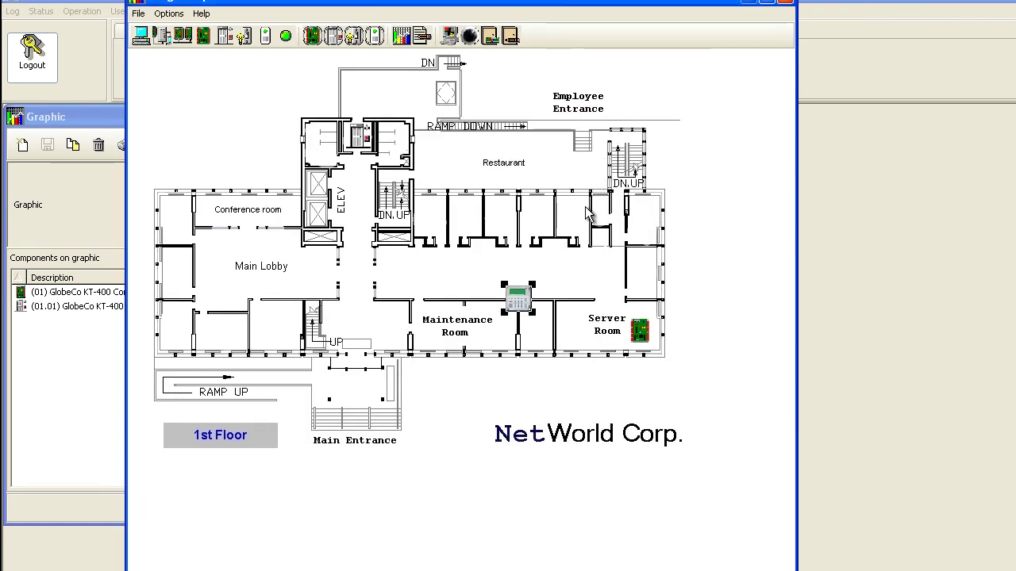
right_click(525, 299)
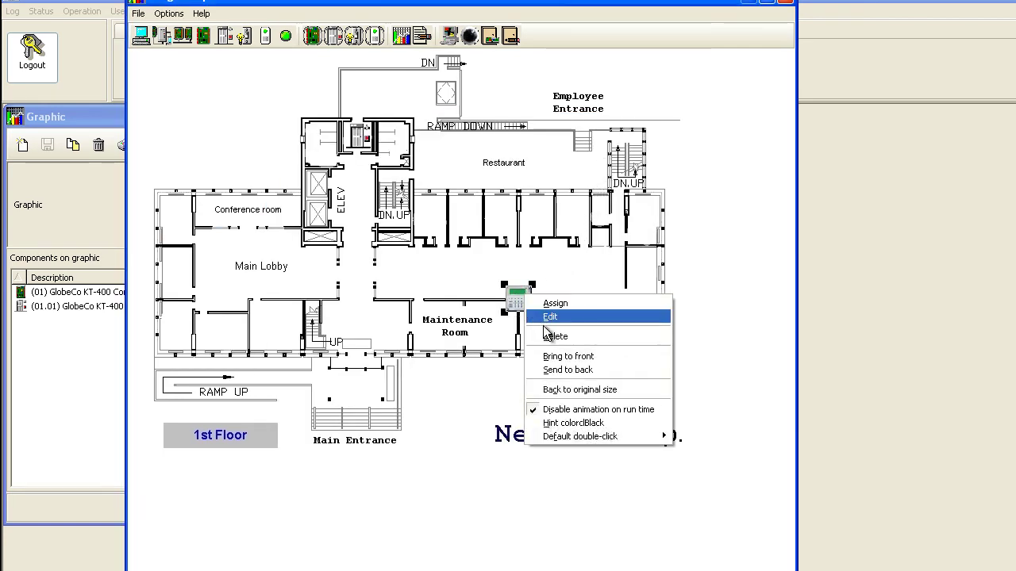
mouse_move(580, 436)
click(627, 438)
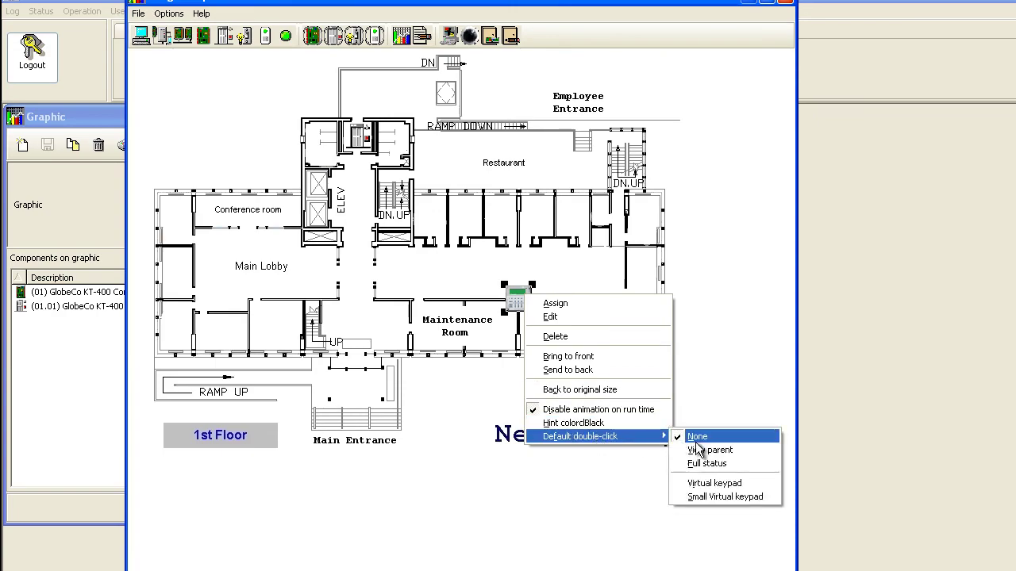
click(726, 482)
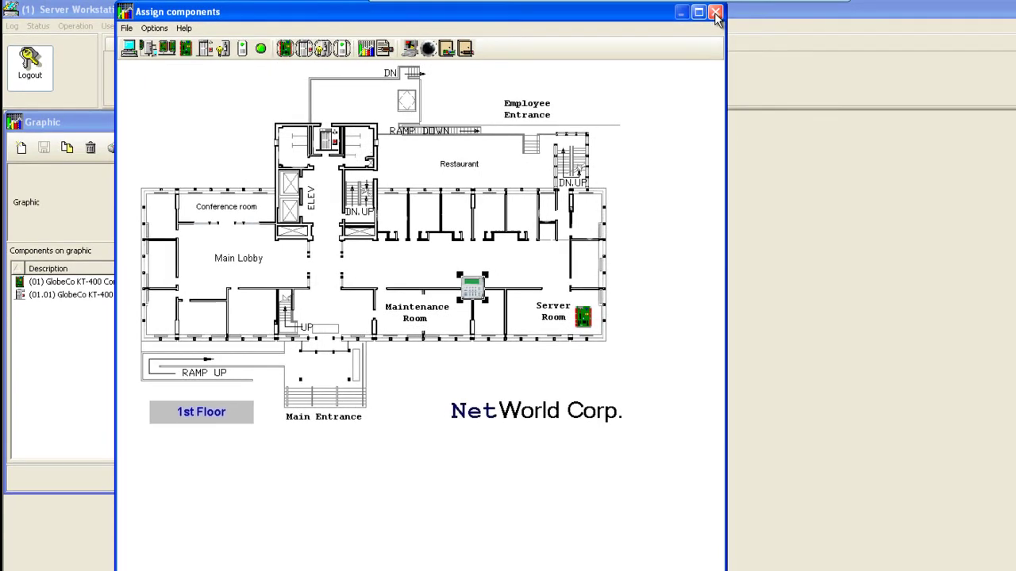
Step: Save Floor 1, then launch the virtual keypad from its icon on the live Graphic Screen
click(715, 13)
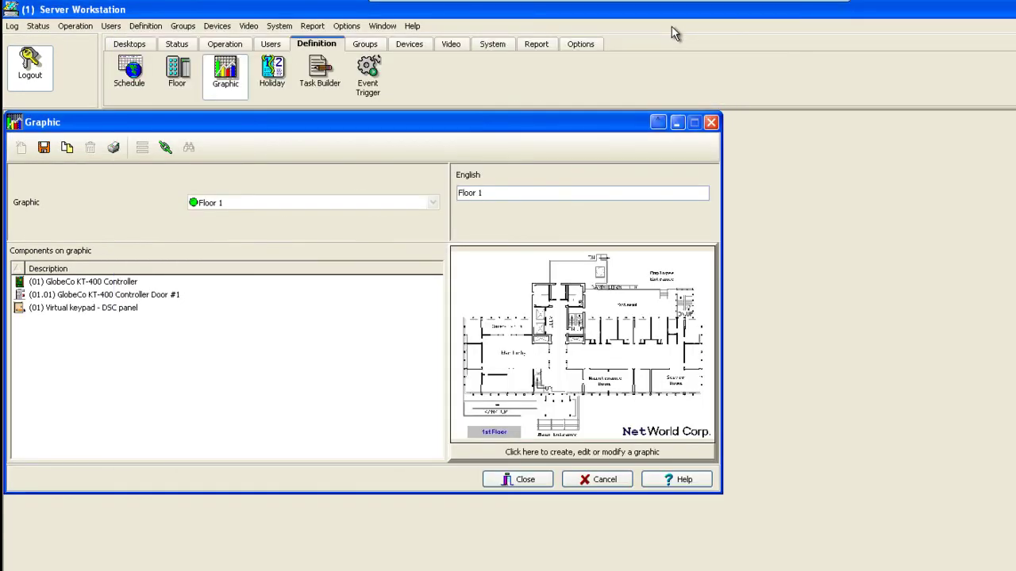
click(44, 147)
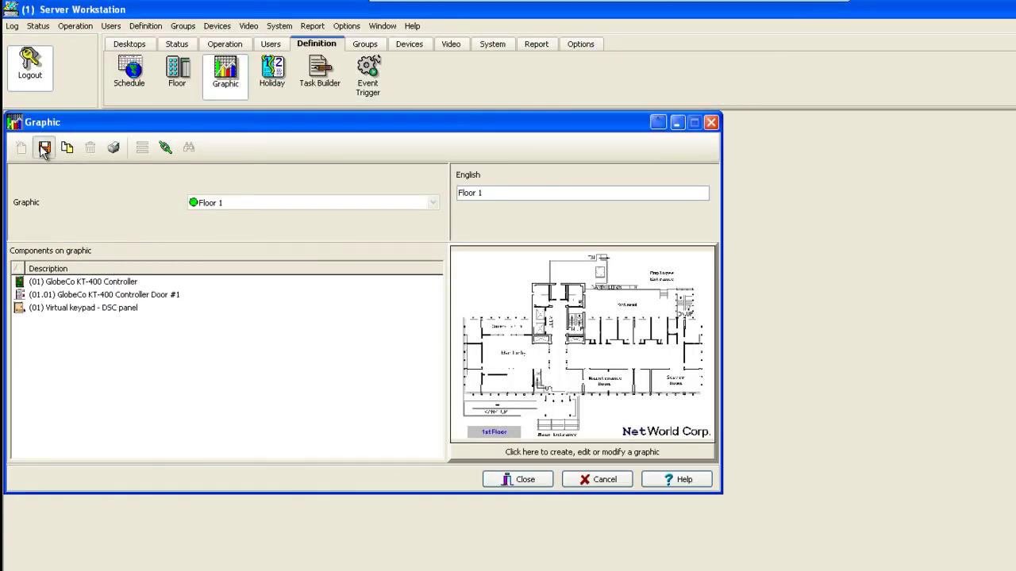
click(128, 46)
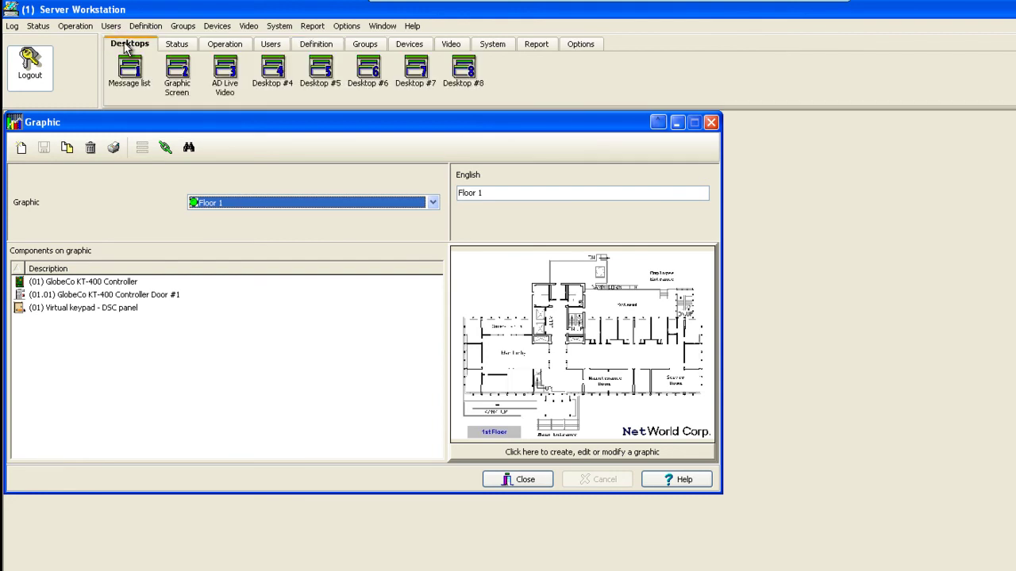
click(173, 75)
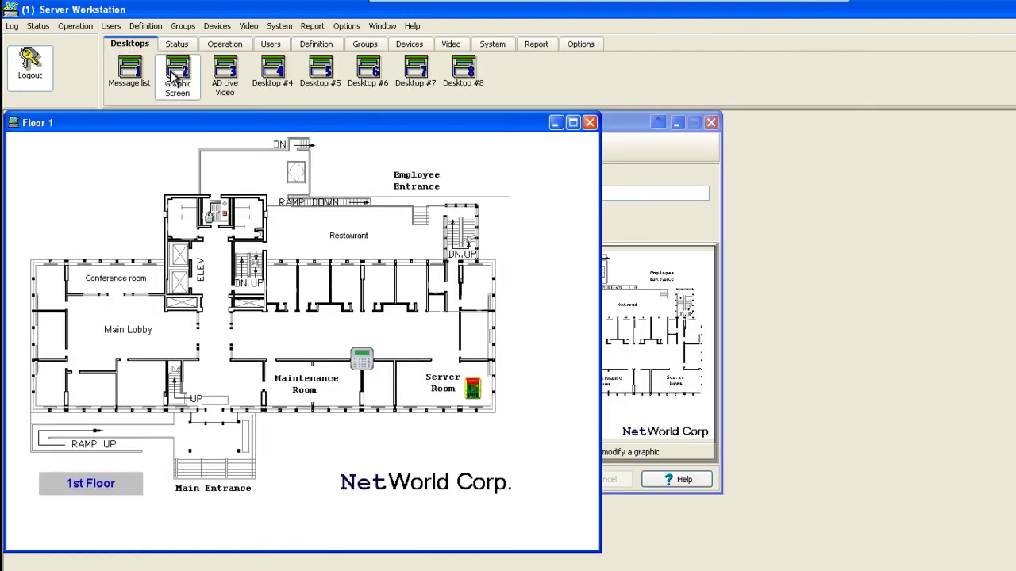
right_click(365, 363)
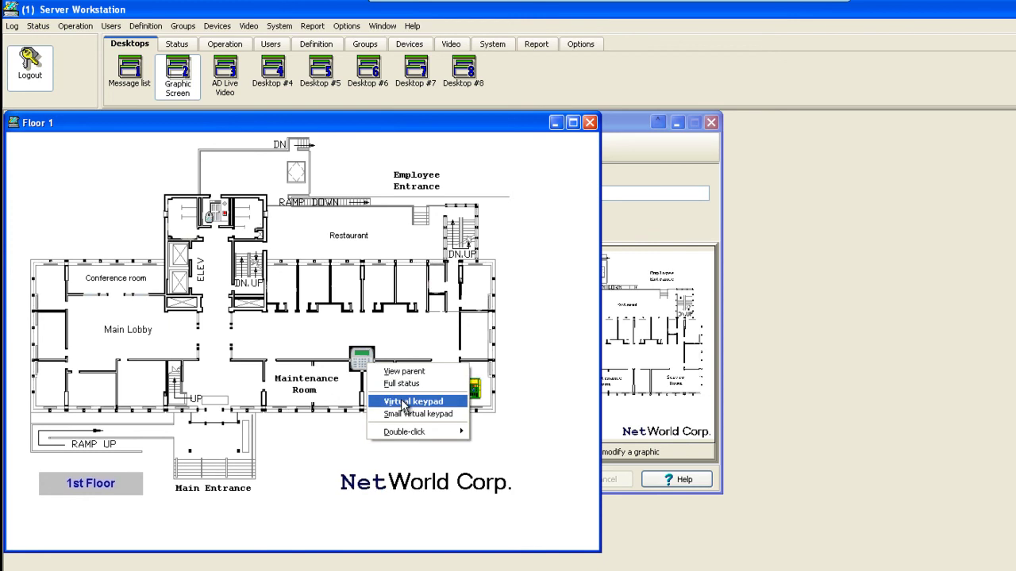
click(405, 403)
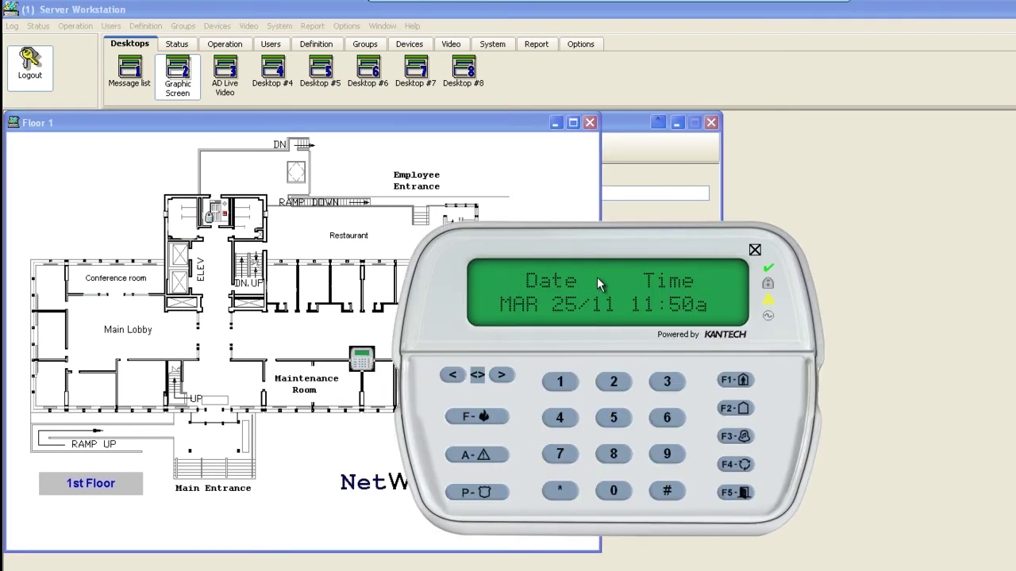